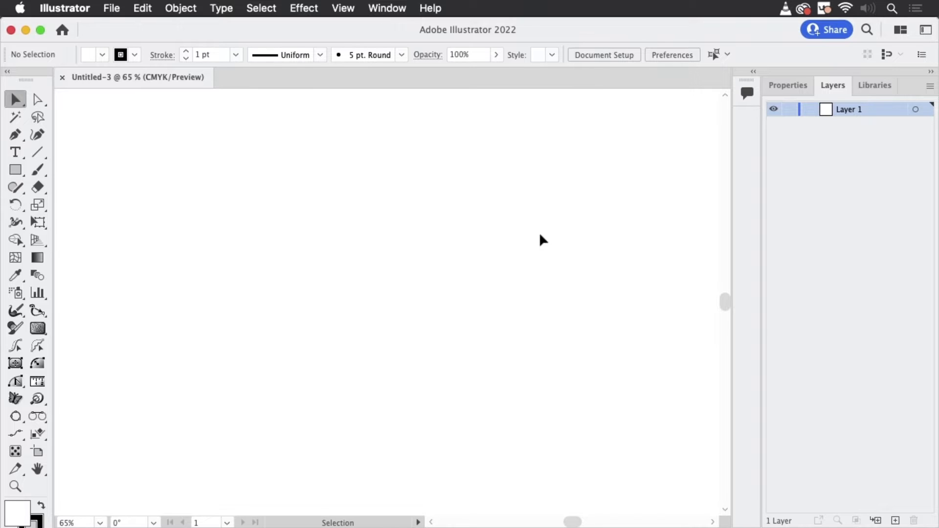
- Draw two long freehand curves with the Pencil tool that cross in an X near the middle of the canvas
left_click(20, 192)
left_click(20, 195)
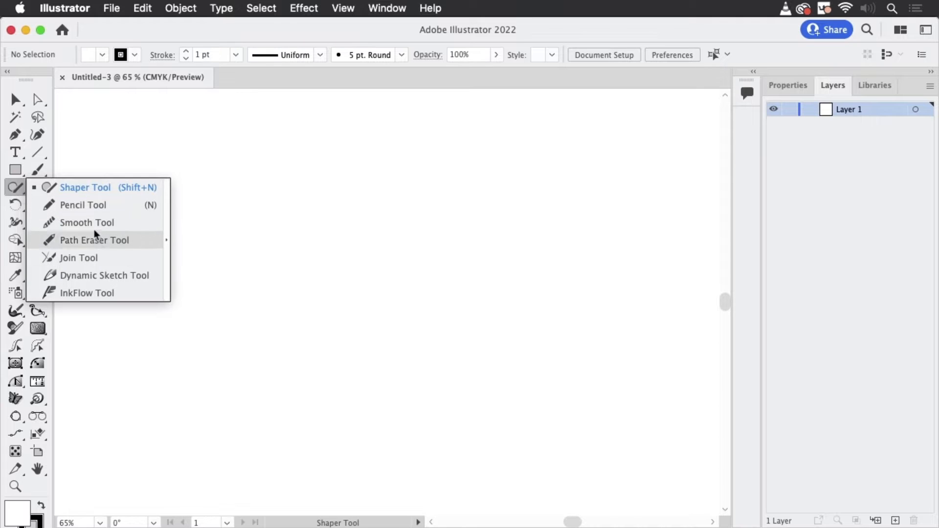
left_click(91, 205)
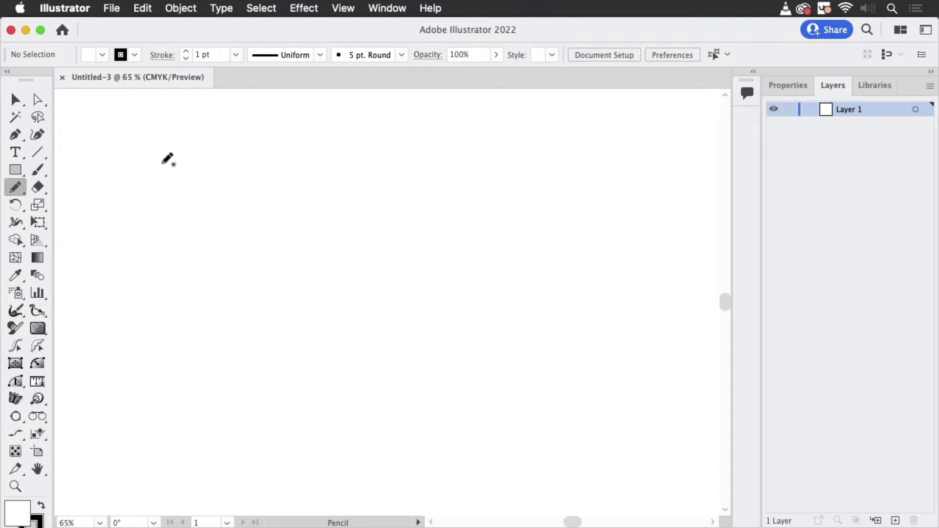
left_click_drag(166, 195, 336, 311)
left_click_drag(490, 351, 678, 513)
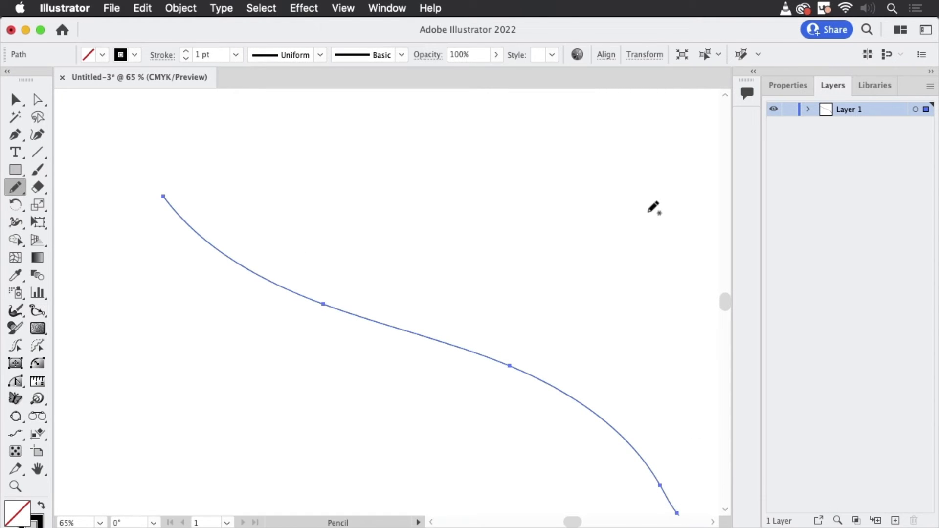
mouse_move(644, 189)
left_mouse_down()
mouse_move(483, 305)
mouse_move(71, 477)
mouse_move(55, 494)
left_mouse_up()
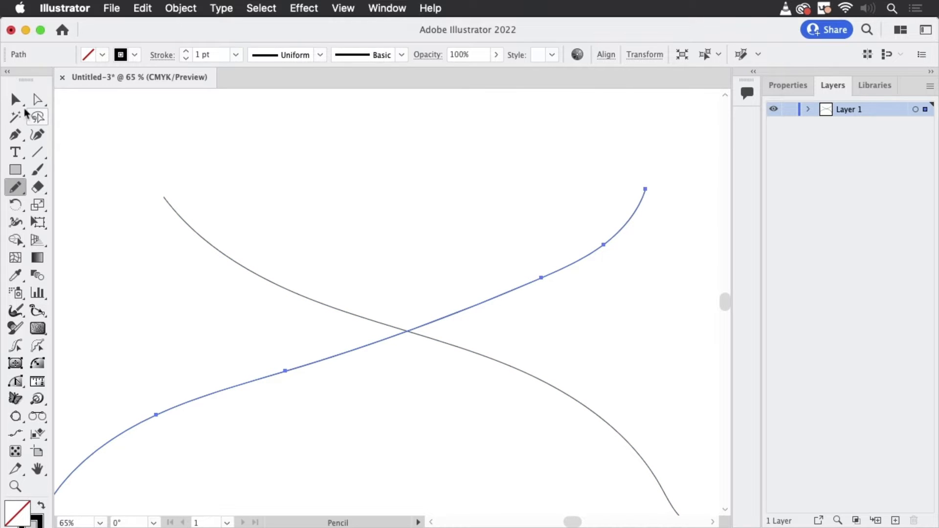
- Set the stroke weight of both crossing curves to 60 pt and deselect them
left_click(21, 104)
left_click_drag(234, 132, 525, 417)
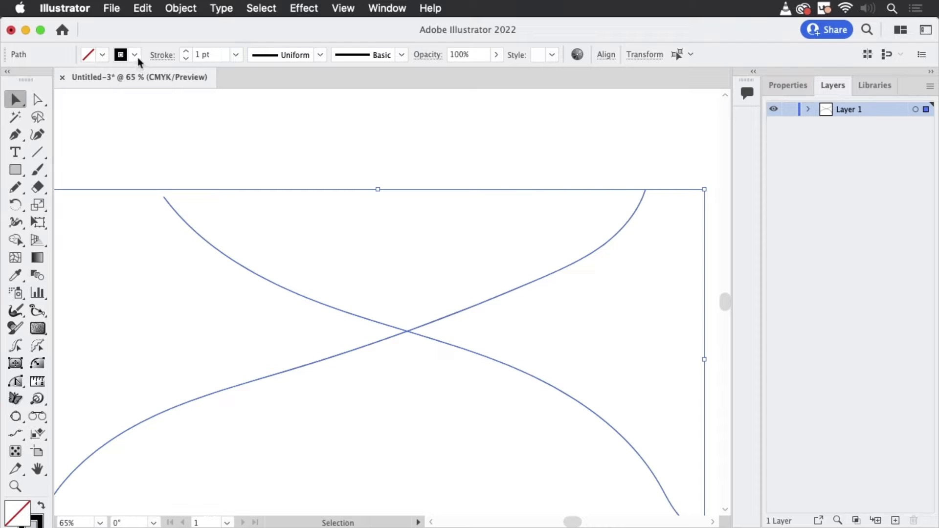
left_click(186, 52, "shift")
left_click(186, 51, "shift")
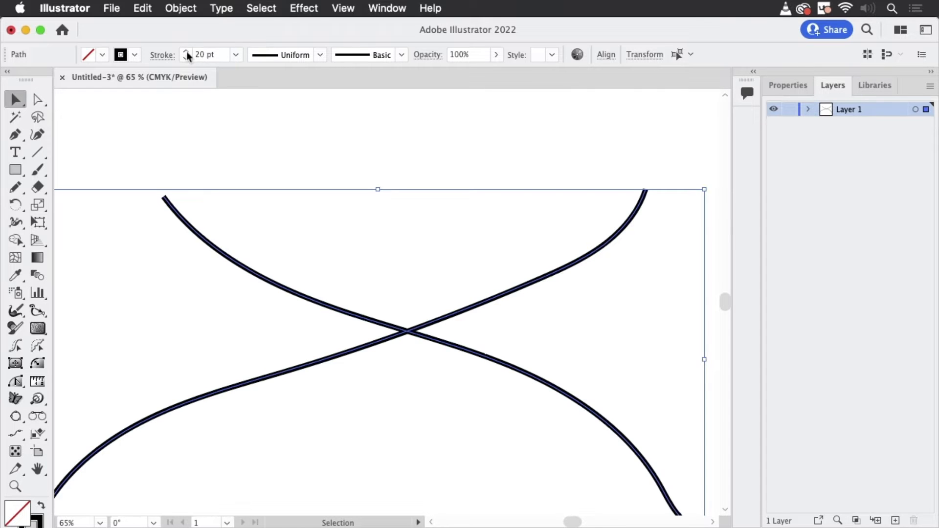
left_click(186, 51)
left_click(187, 51)
left_click(186, 51)
left_click(187, 51)
left_click(186, 52)
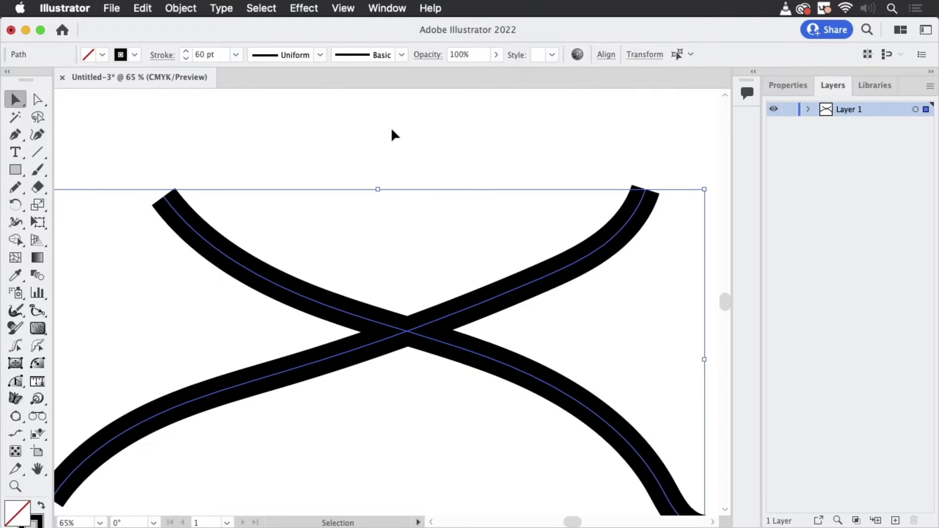
left_click(392, 131)
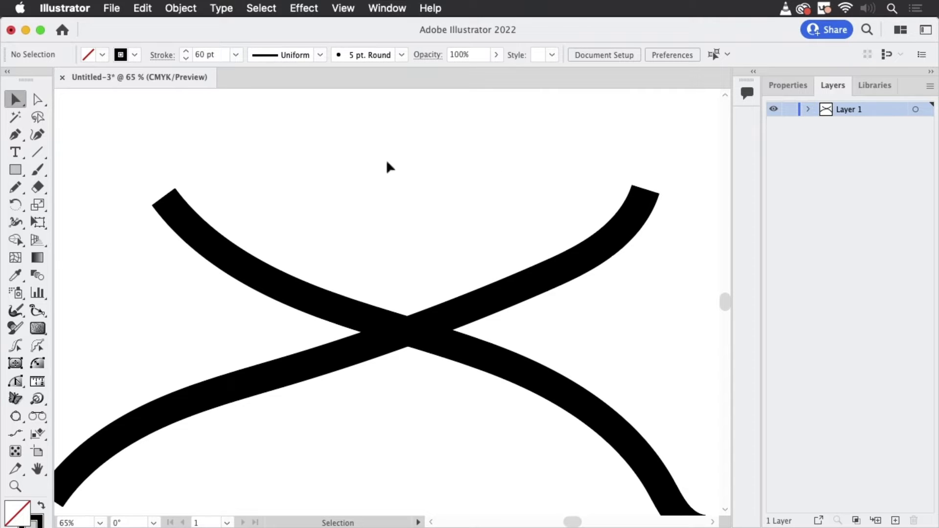
- Select both crossing paths and add a second stroke to their appearance
left_click_drag(321, 201, 496, 405)
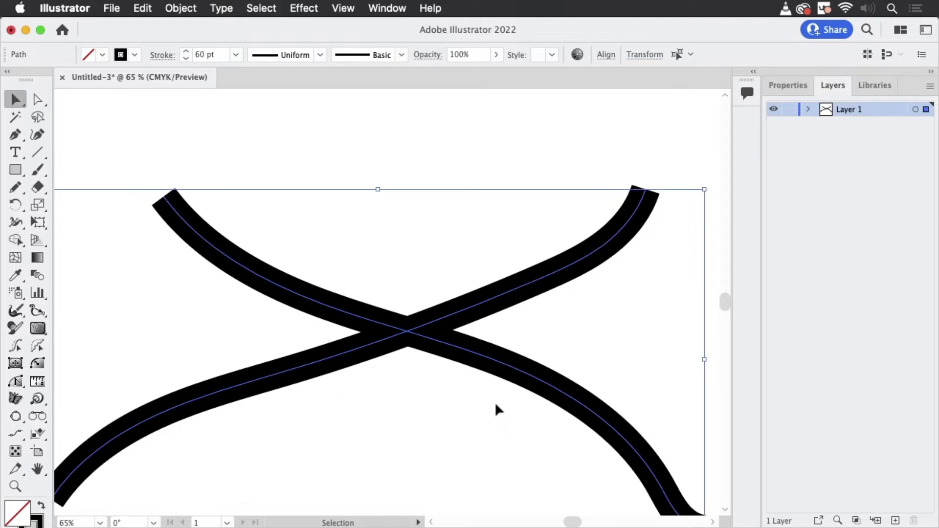
scroll(497, 401, "down", 3)
scroll(497, 401, "right", 3)
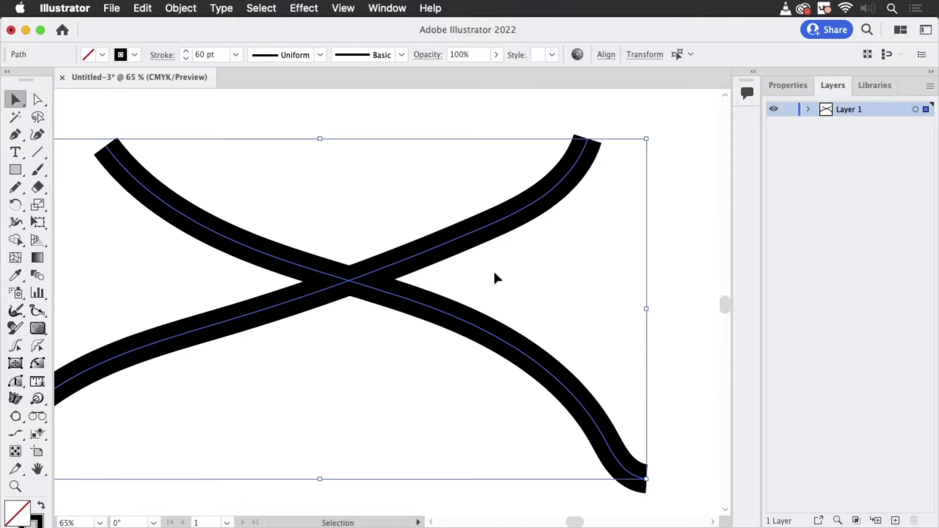
left_click(393, 11)
left_click(391, 228)
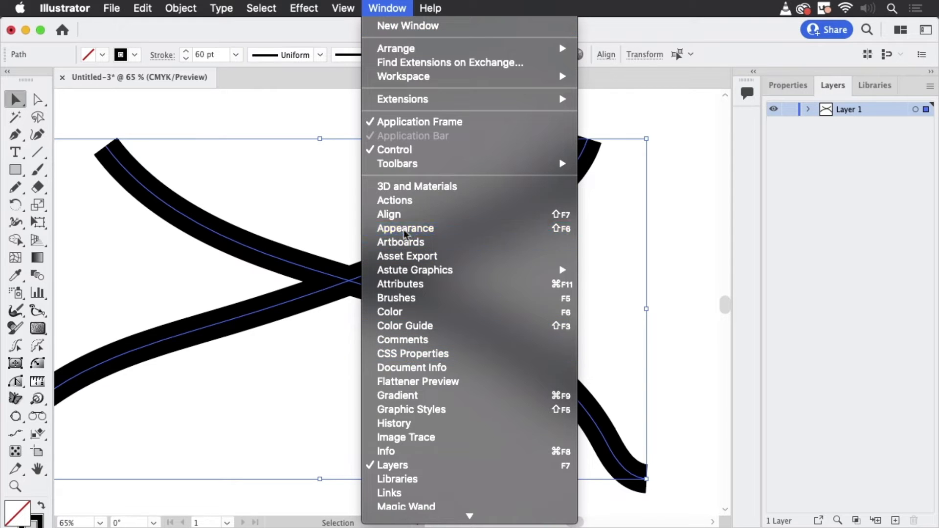
left_click_drag(427, 268, 613, 107)
left_click(651, 163)
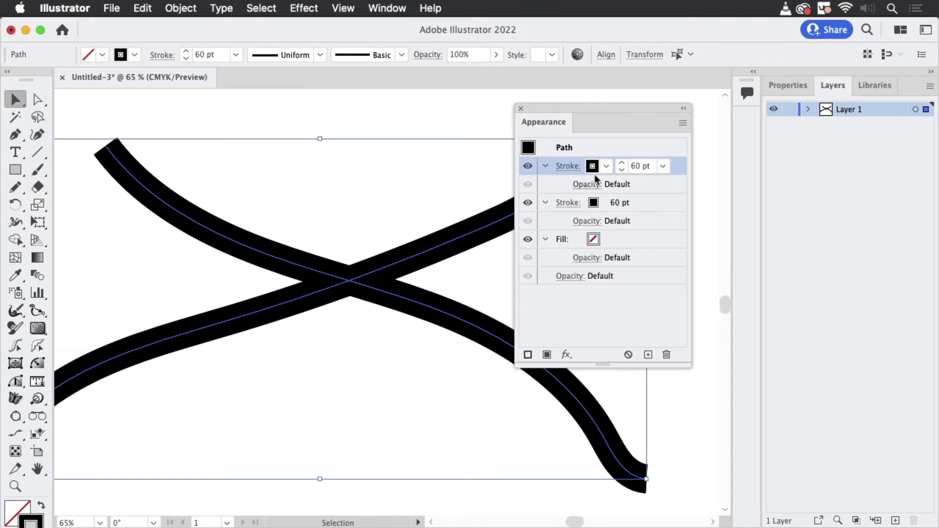
- Colour the upper stroke of both paths yellow and set its weight to 55 pt, leaving a thin black outline
left_click(606, 168)
left_click(508, 191)
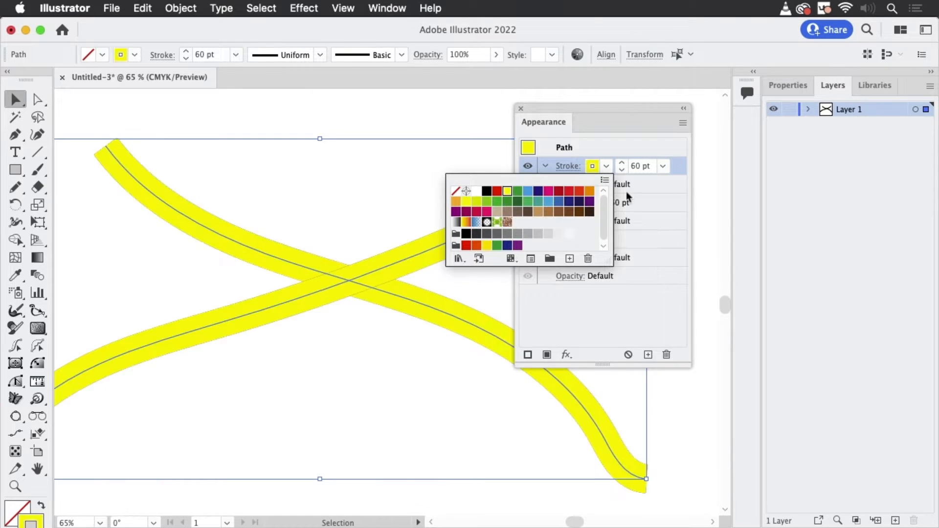
left_click(622, 169)
left_click(622, 170)
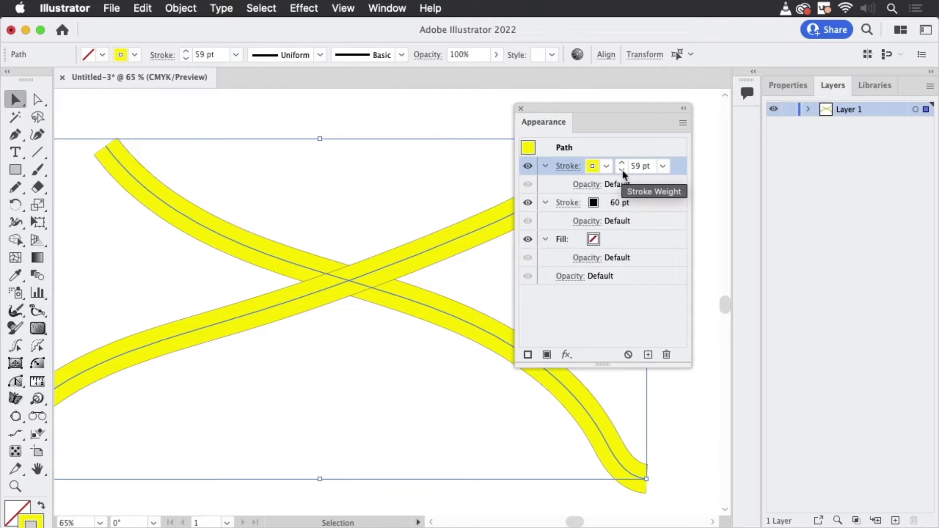
left_click(623, 169)
left_click(622, 169)
left_click(623, 169)
left_click(623, 170)
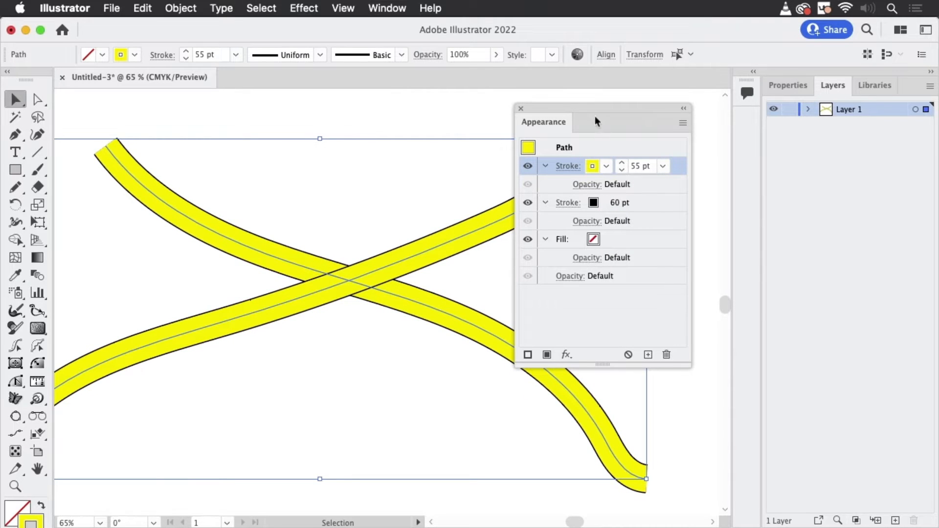
left_click_drag(614, 111, 718, 114)
left_click(528, 117)
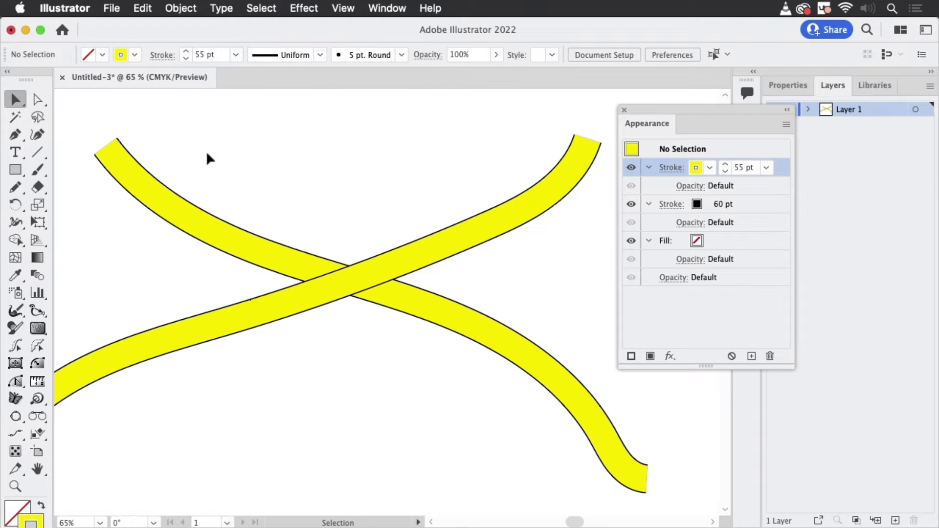
- Shift the rising path's anchor just past the crossing closer to the crossing, and remove the neighbouring anchor nearer its upper end
left_click(43, 104)
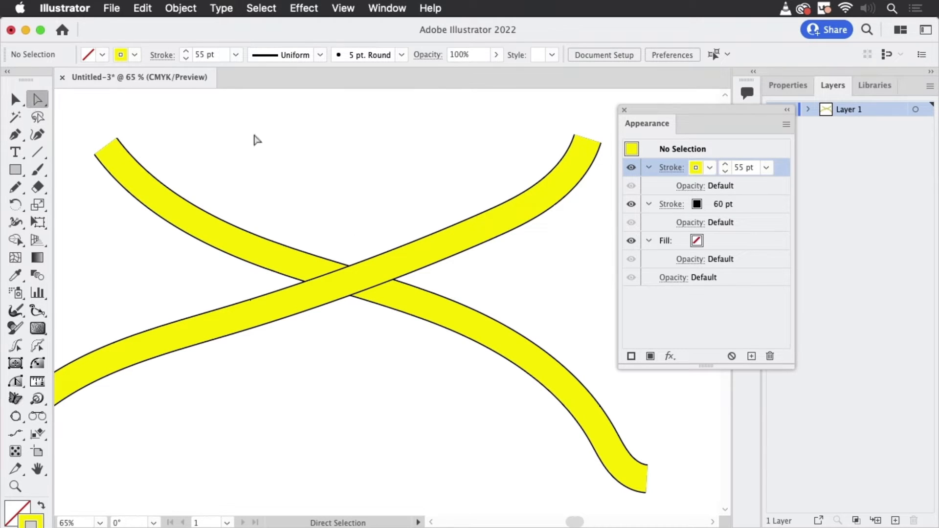
left_click(426, 258)
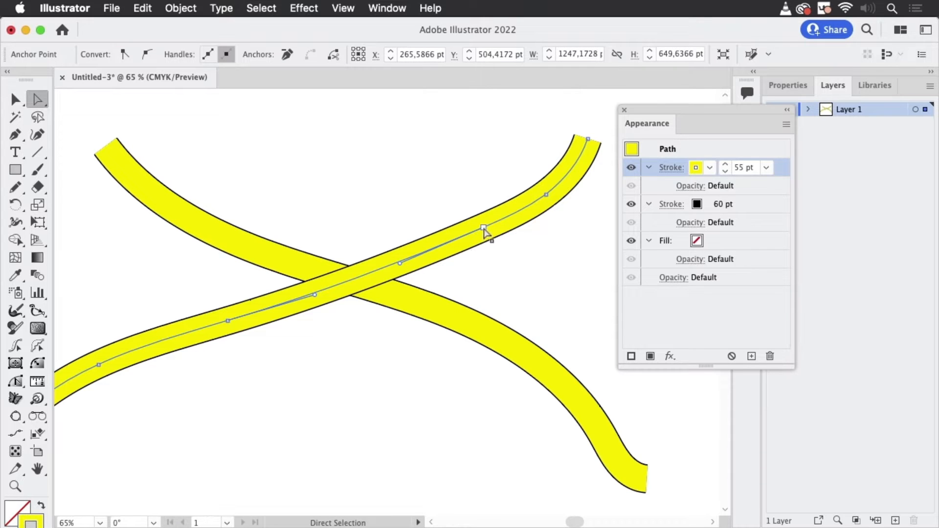
mouse_move(487, 233)
left_mouse_down()
mouse_move(491, 254)
mouse_move(424, 188)
mouse_move(449, 247)
mouse_move(391, 197)
mouse_move(438, 256)
mouse_move(478, 237)
left_mouse_up()
left_click_drag(520, 170, 568, 208)
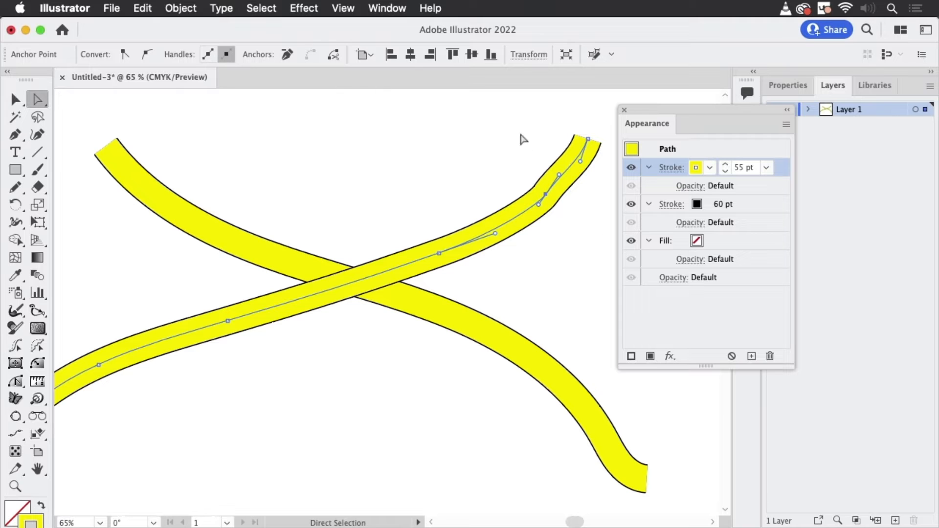
left_click(287, 54)
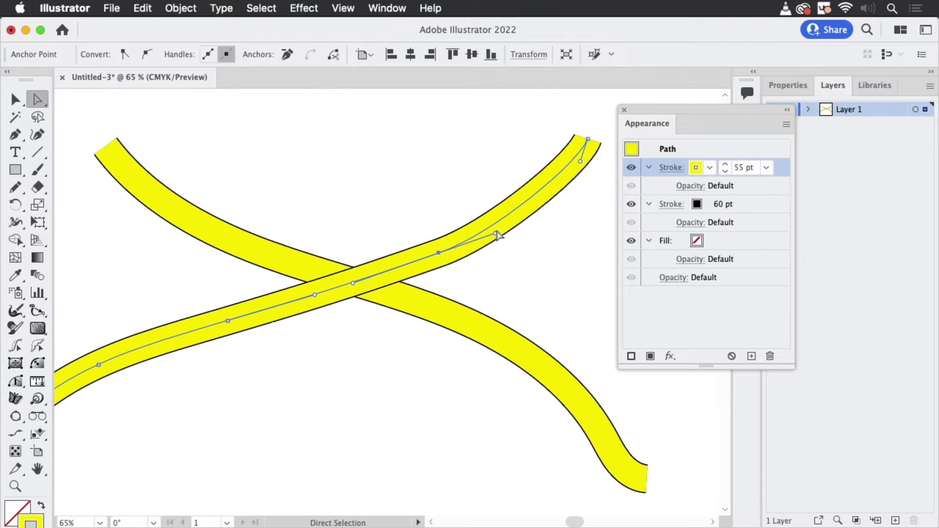
- Smooth the upper end of the rising path by extending its endpoint handle slightly downward
left_click(510, 240)
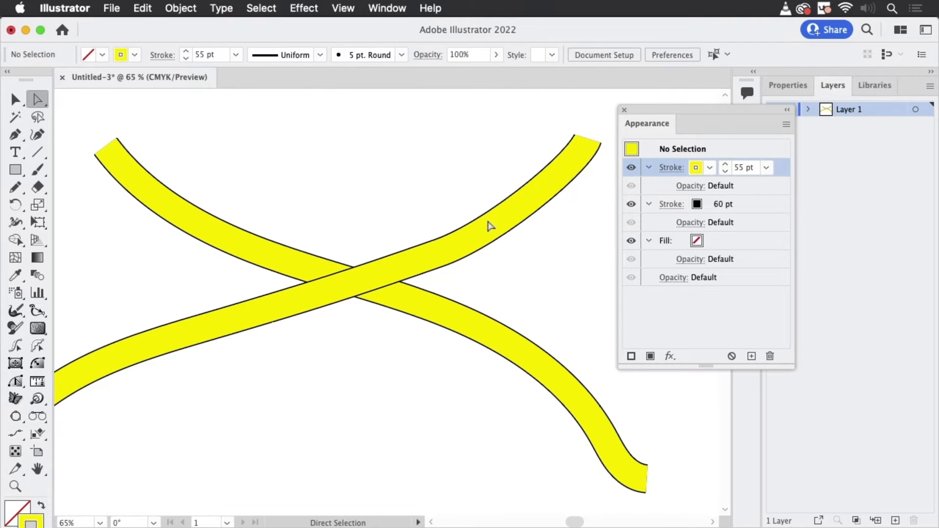
left_click(504, 226)
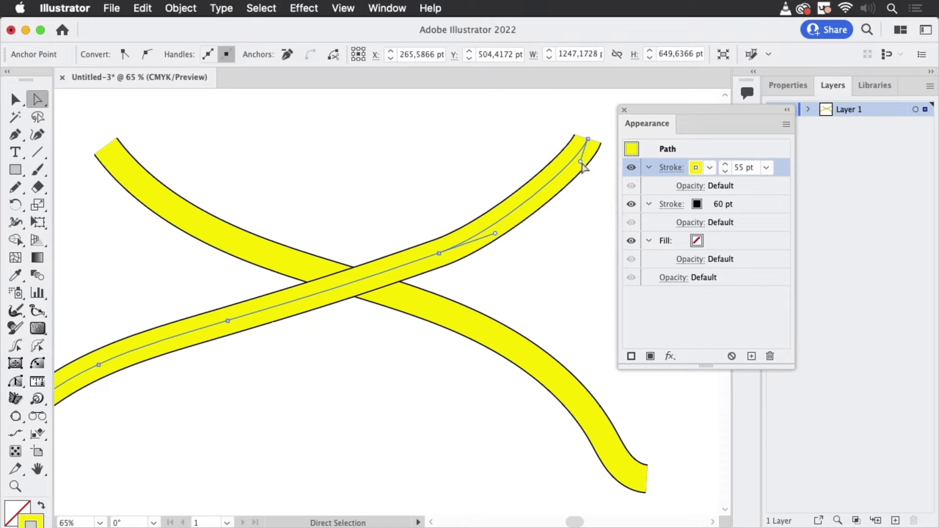
left_click_drag(580, 162, 579, 174)
left_click(479, 174)
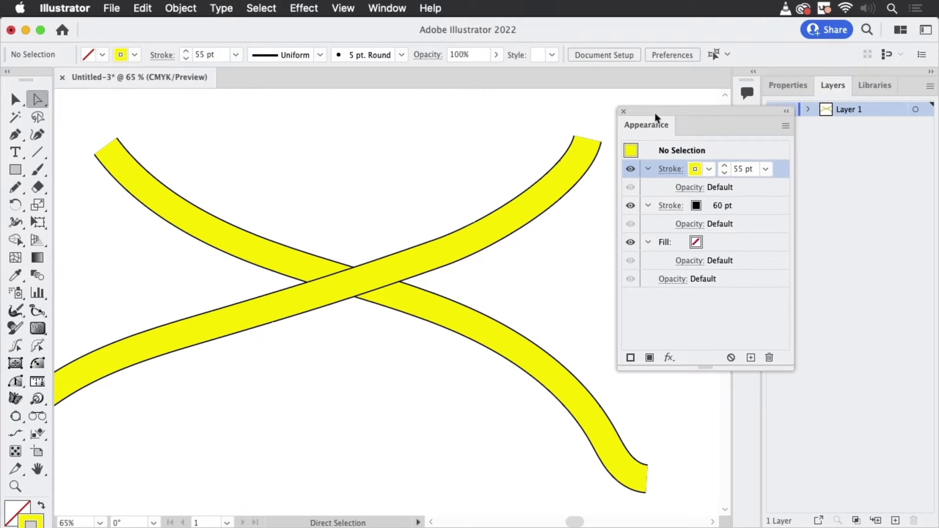
- Expand Layer 1 and examine the stacking order of its two paths
left_click_drag(656, 118, 641, 259)
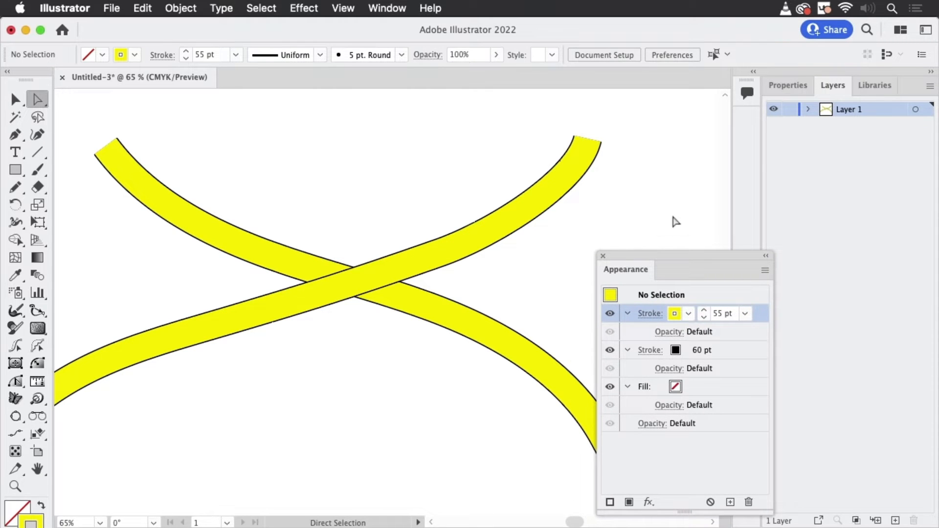
left_click(807, 110)
left_click(885, 127)
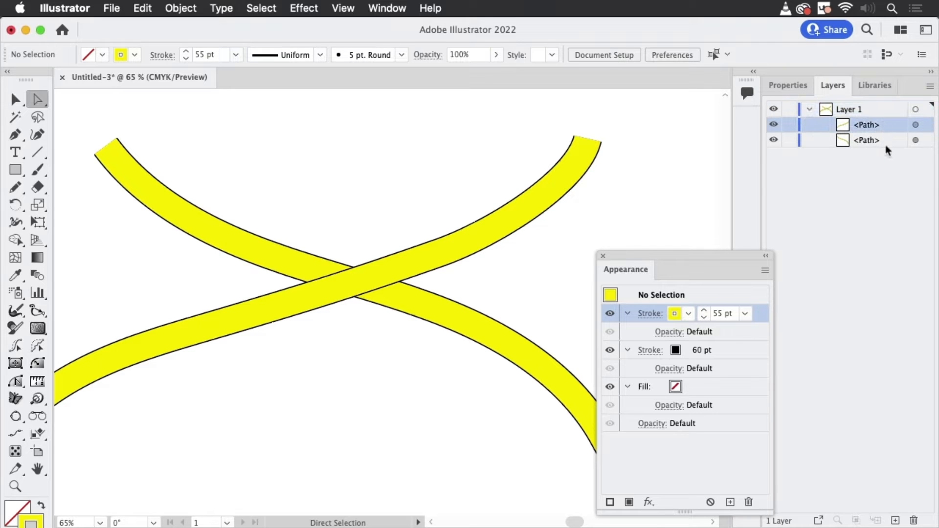
left_click(886, 144)
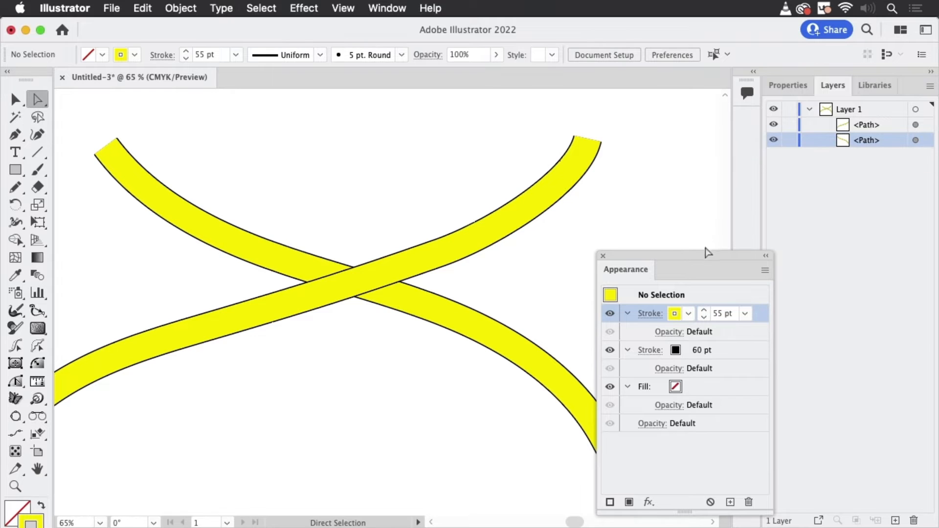
left_click_drag(707, 254, 669, 229)
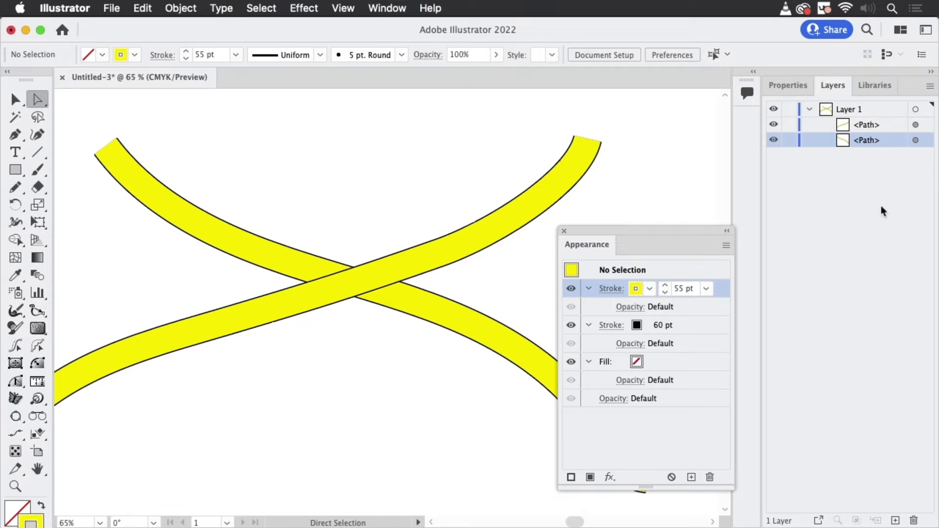
left_click_drag(676, 239, 590, 267)
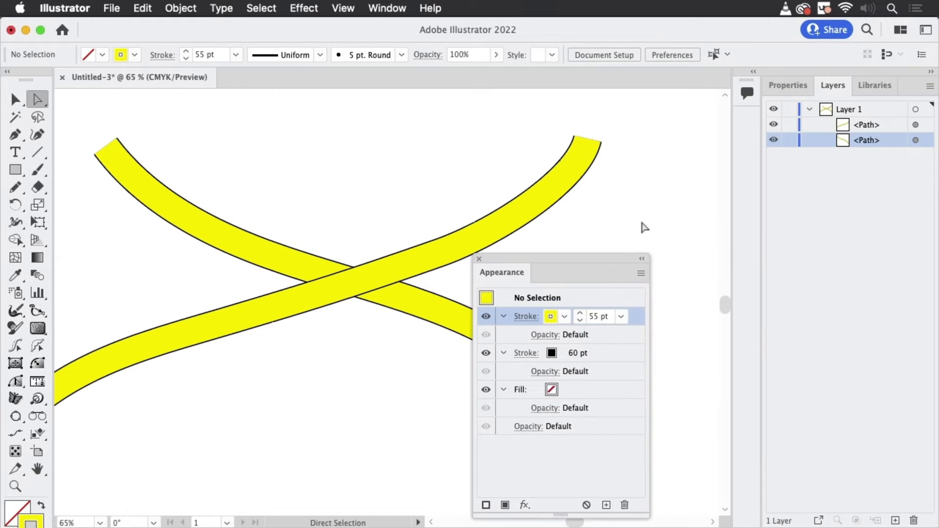
- Save the rising path's yellow and black double-stroke appearance as a new graphic style
left_click(15, 99)
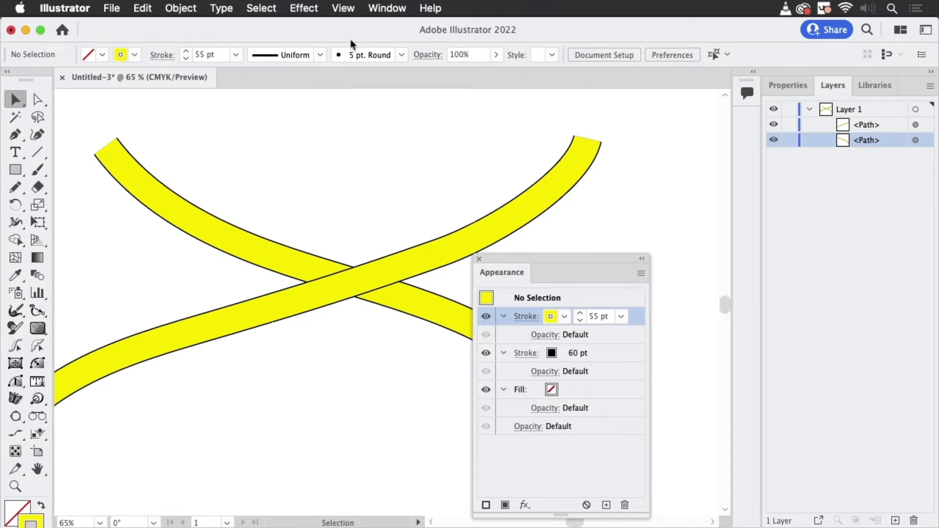
left_click(392, 10)
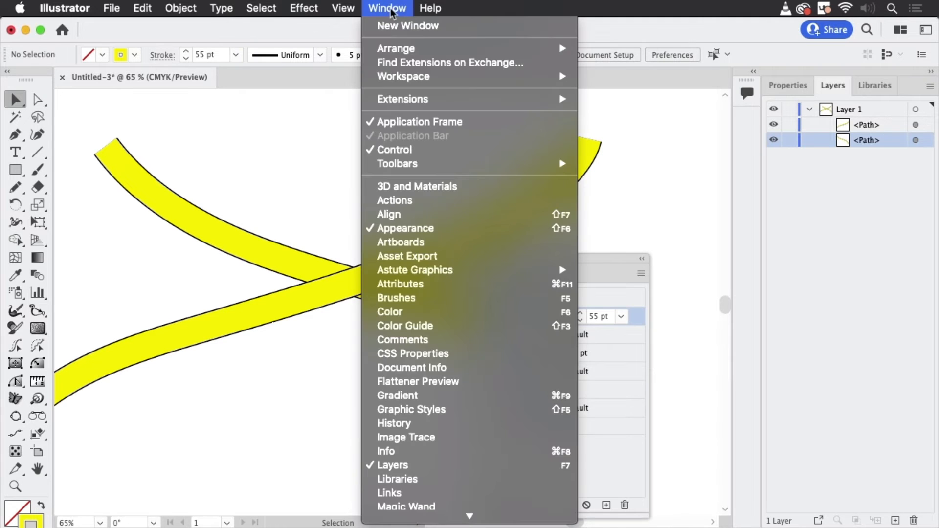
left_click(419, 411)
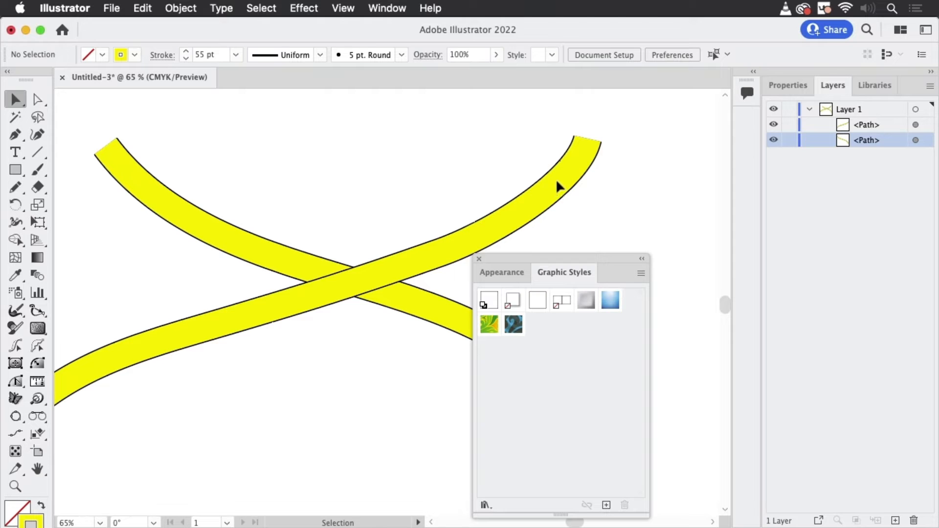
left_click(547, 203)
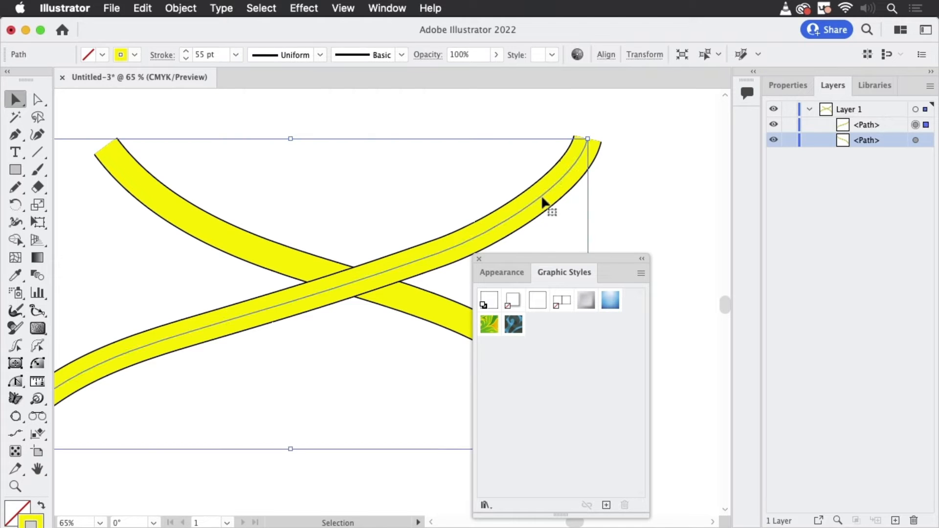
left_click_drag(541, 195, 577, 357)
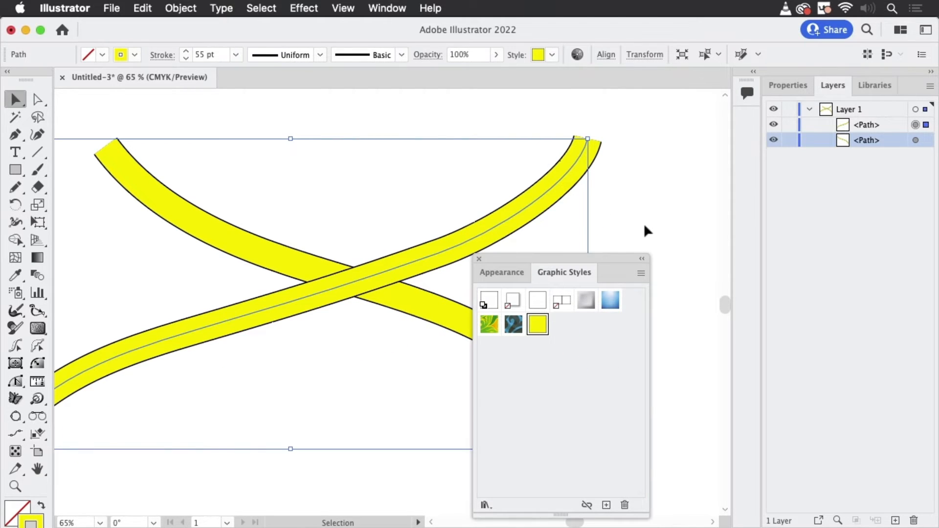
left_click(647, 192)
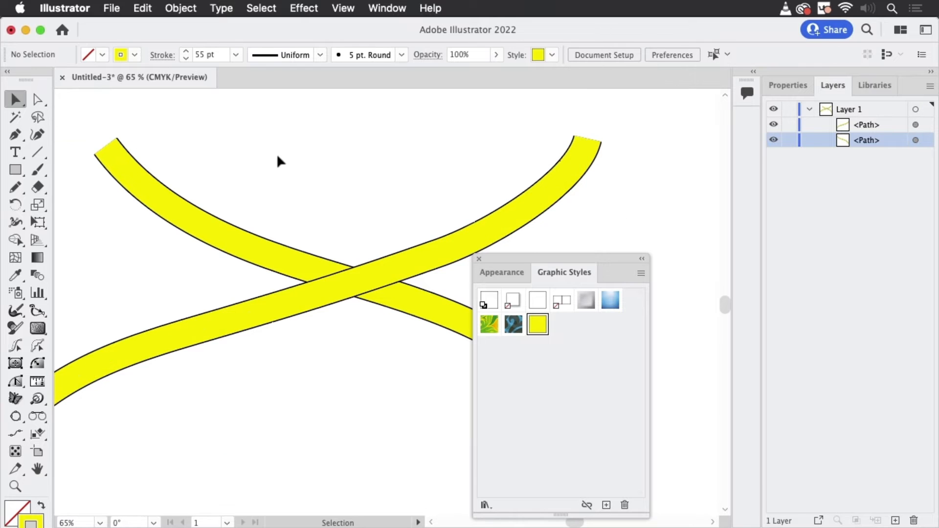
- Clear the appearance of both crossing paths so they have no stroke and no fill
left_click_drag(278, 156, 379, 357)
mouse_move(530, 255)
left_mouse_down()
mouse_move(586, 247)
mouse_move(704, 174)
left_mouse_up()
left_click(650, 188)
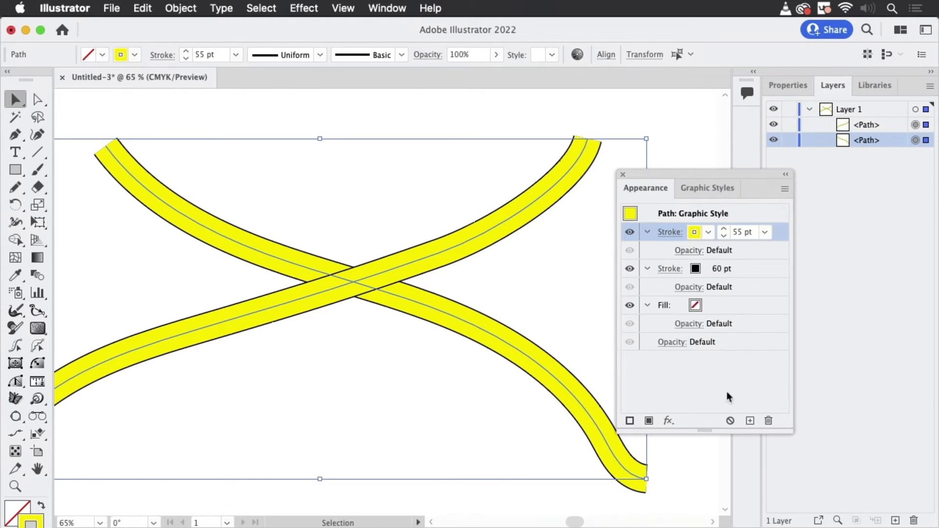
left_click(731, 421)
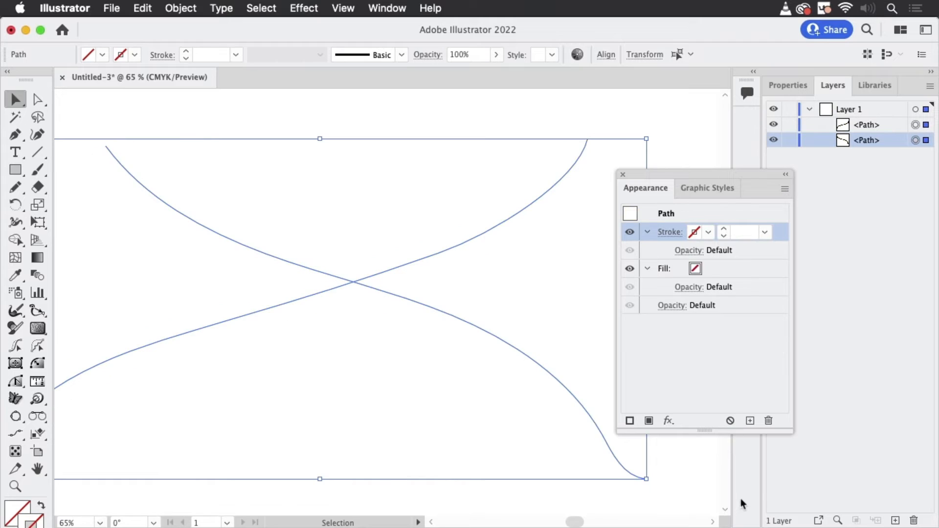
- Examine the unstyled paths and Layer 1 by selecting each path individually and all the layer's contents together
left_click(464, 176)
left_click_drag(464, 152, 291, 371)
left_click(875, 112)
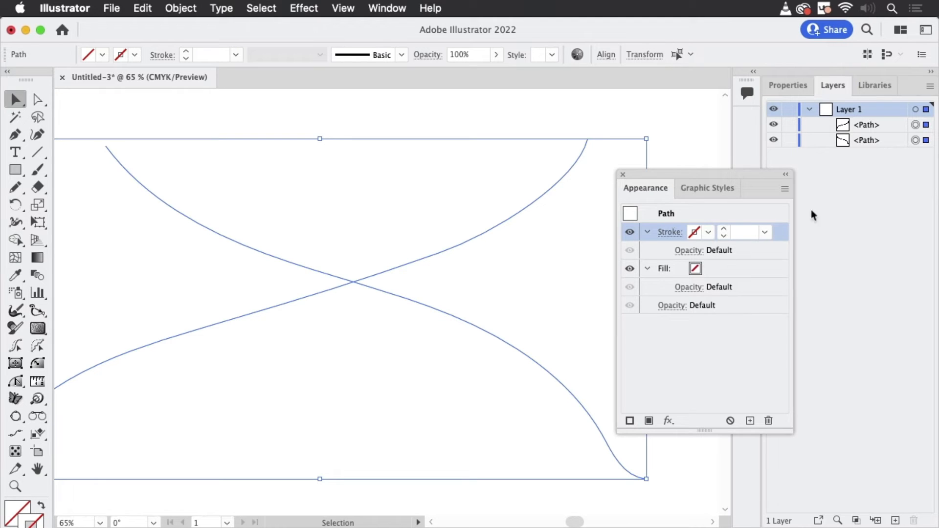
left_click(693, 128)
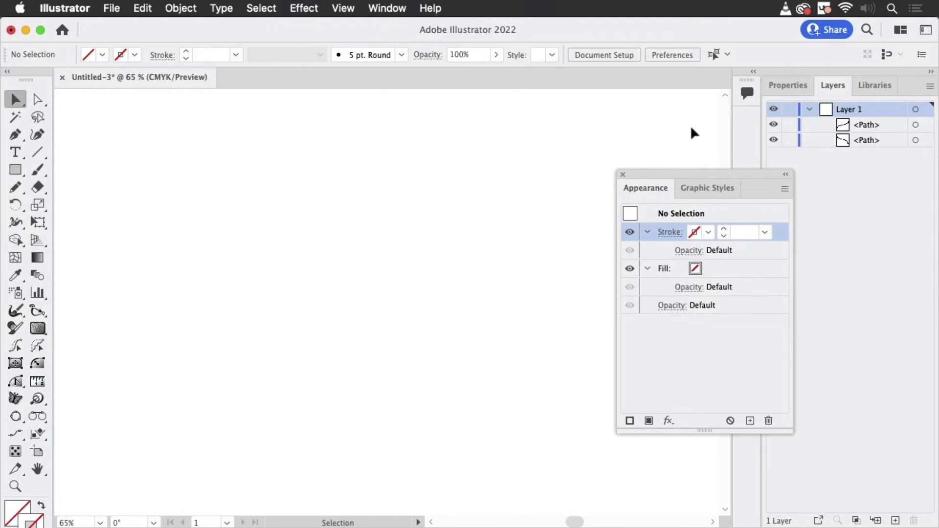
left_click_drag(462, 124, 599, 236)
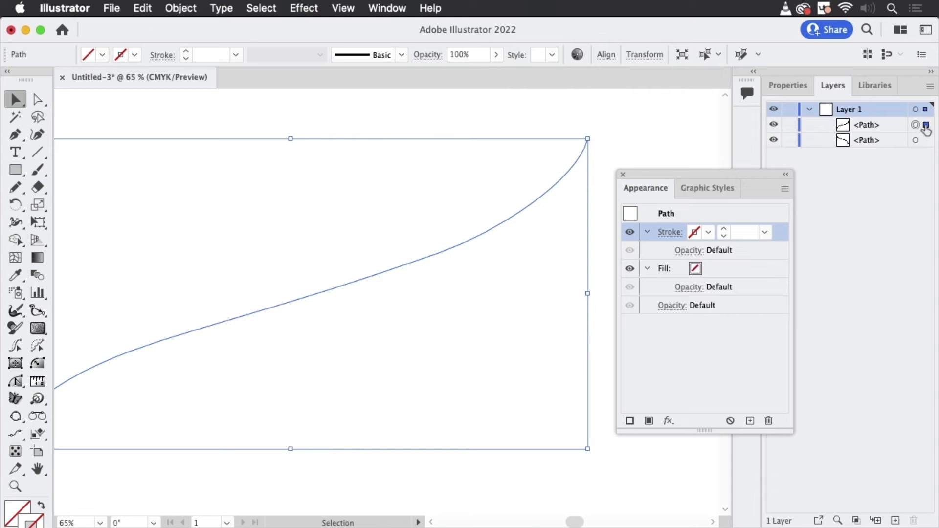
left_click(927, 140)
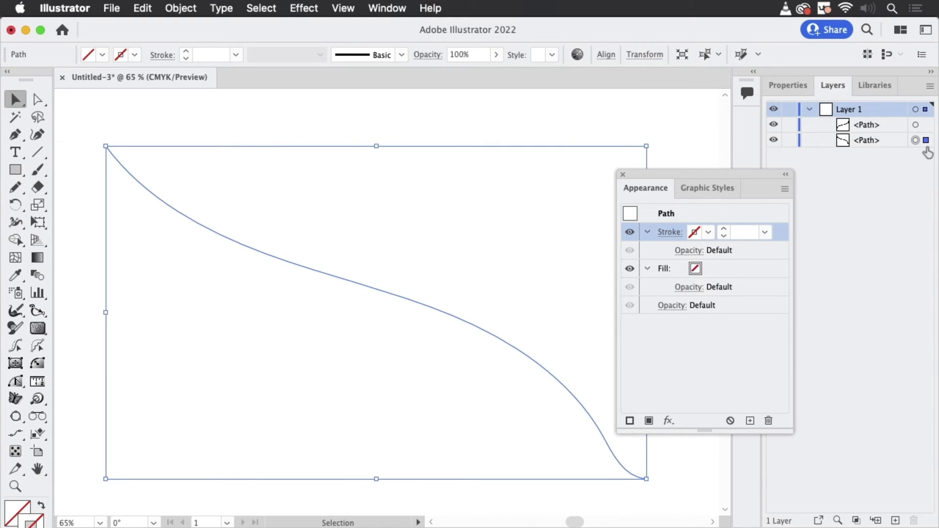
left_click(917, 126)
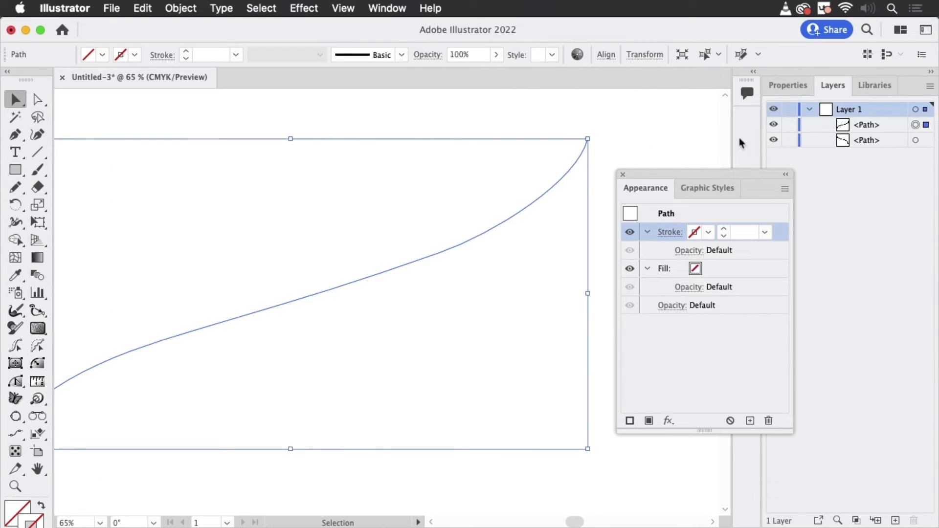
key("super+a")
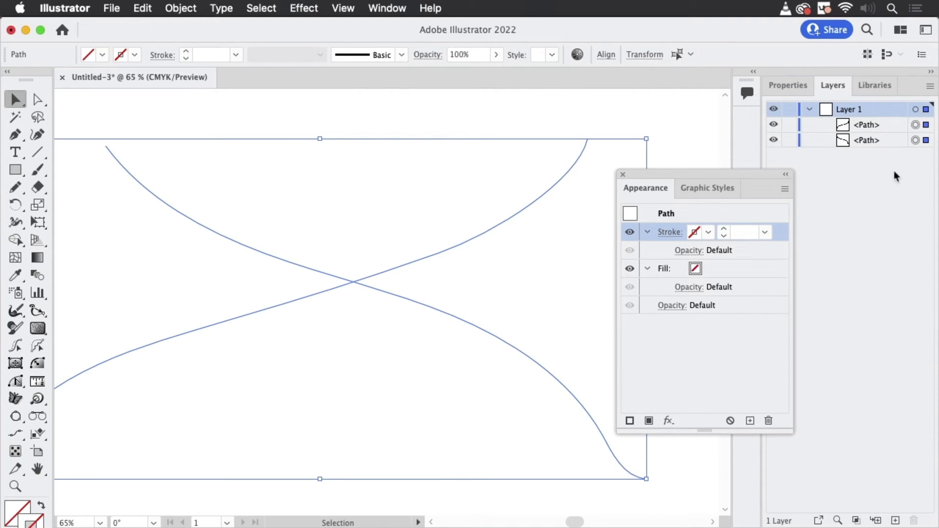
left_click(904, 182)
left_click(686, 133)
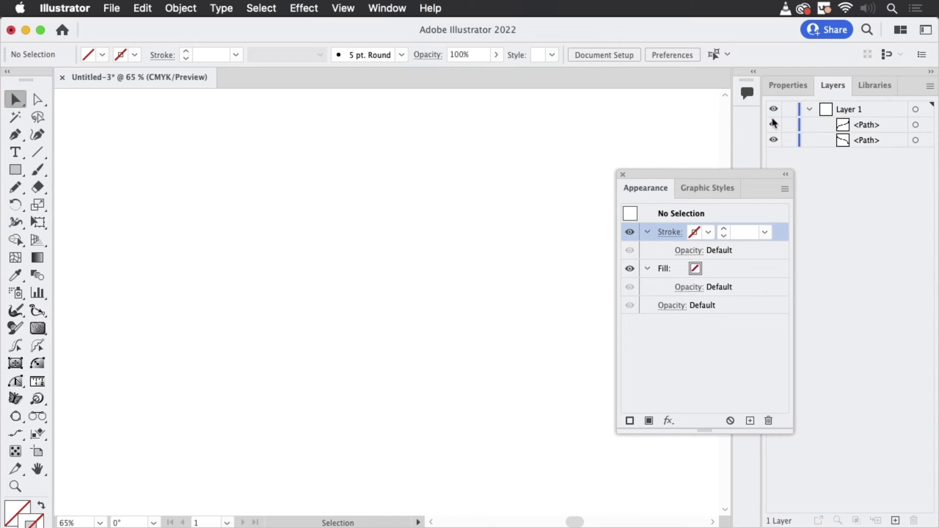
left_click(926, 113)
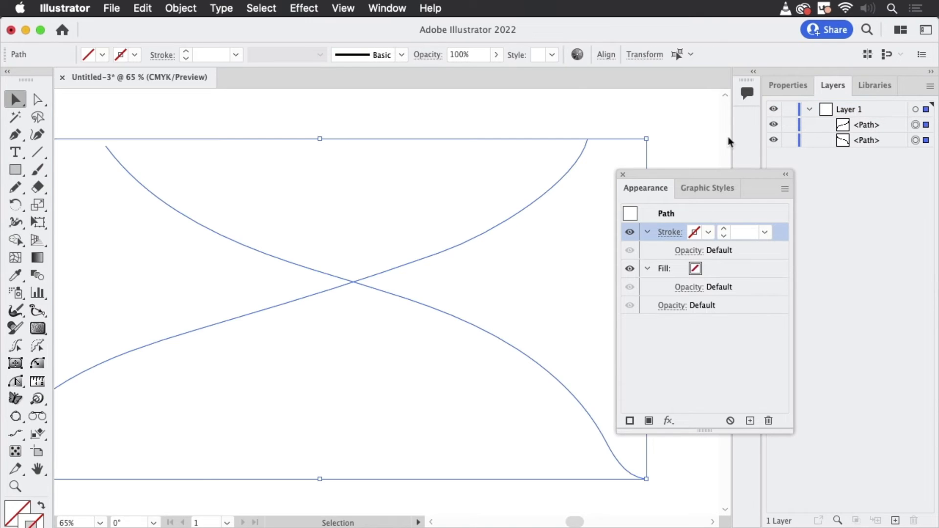
left_click(699, 126)
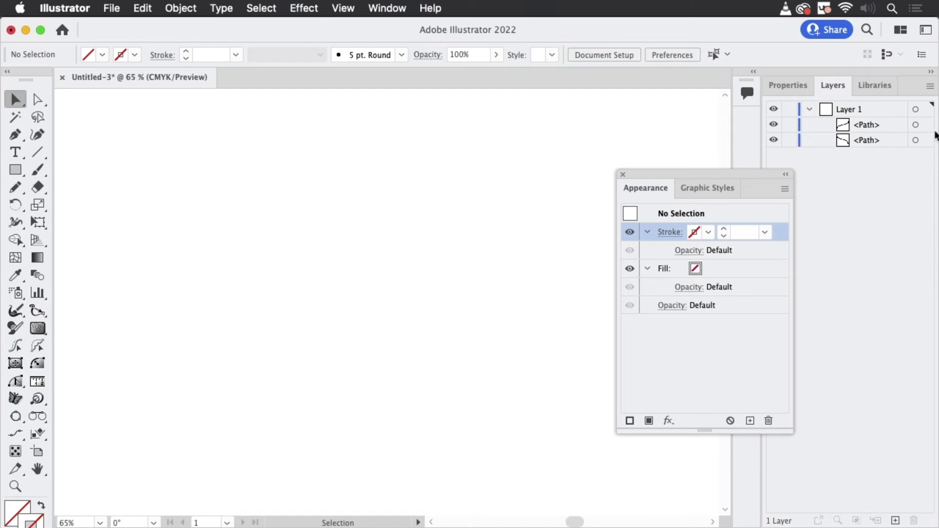
- Target Layer 1 itself instead of its paths and add a black 1 pt stroke to the layer's appearance
left_click(915, 109)
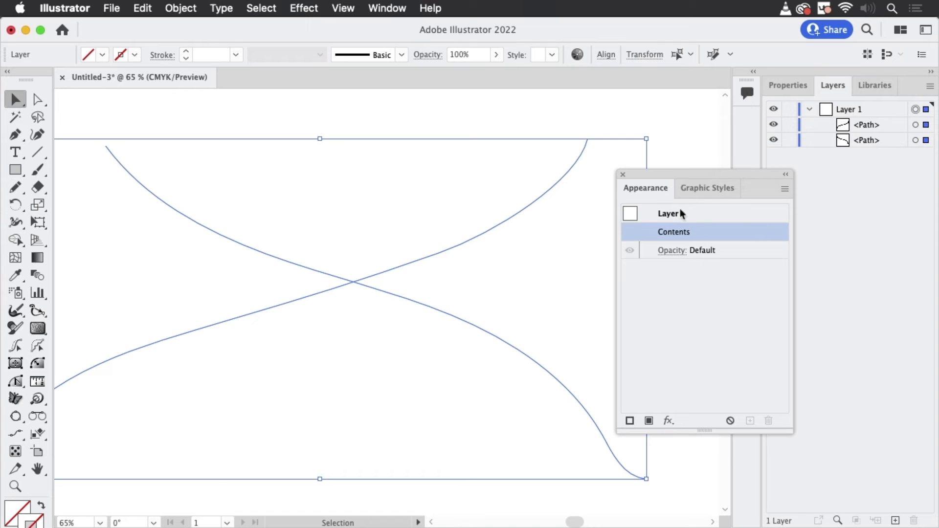
left_click_drag(690, 171, 612, 107)
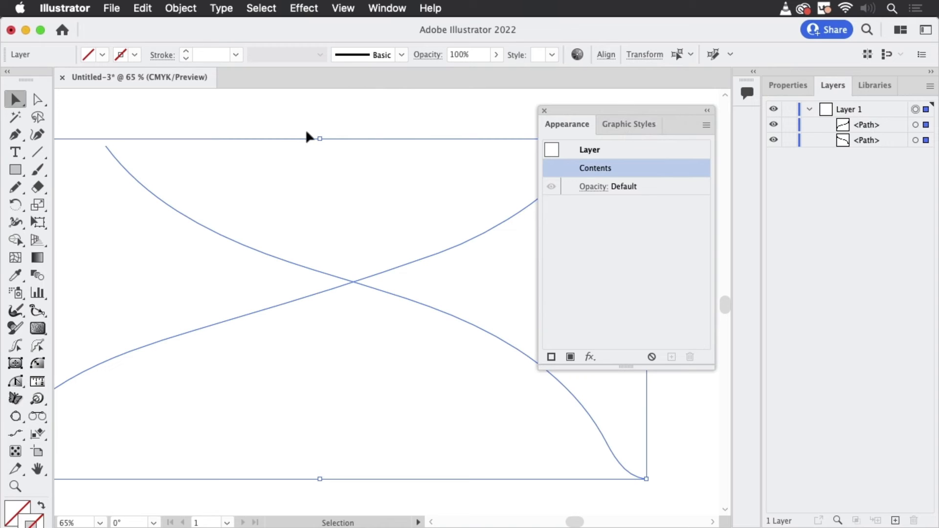
left_click(134, 57)
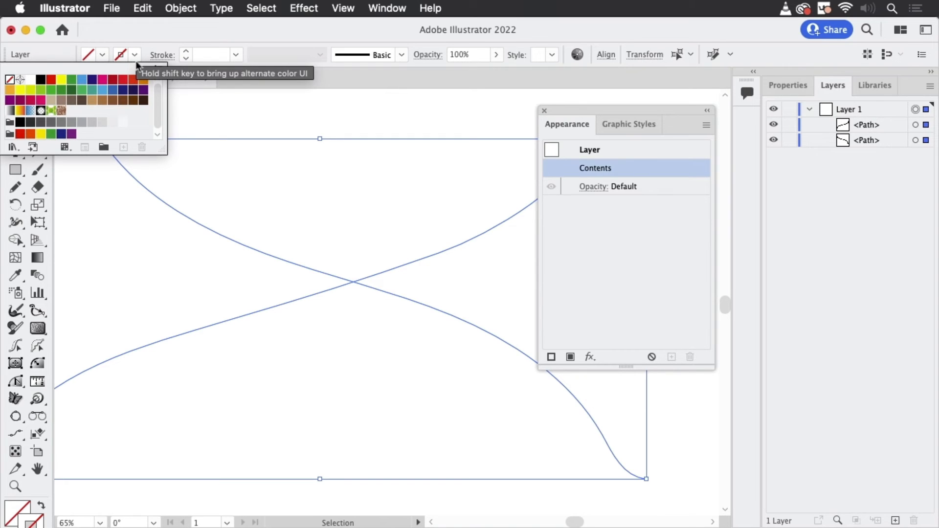
left_click(204, 28)
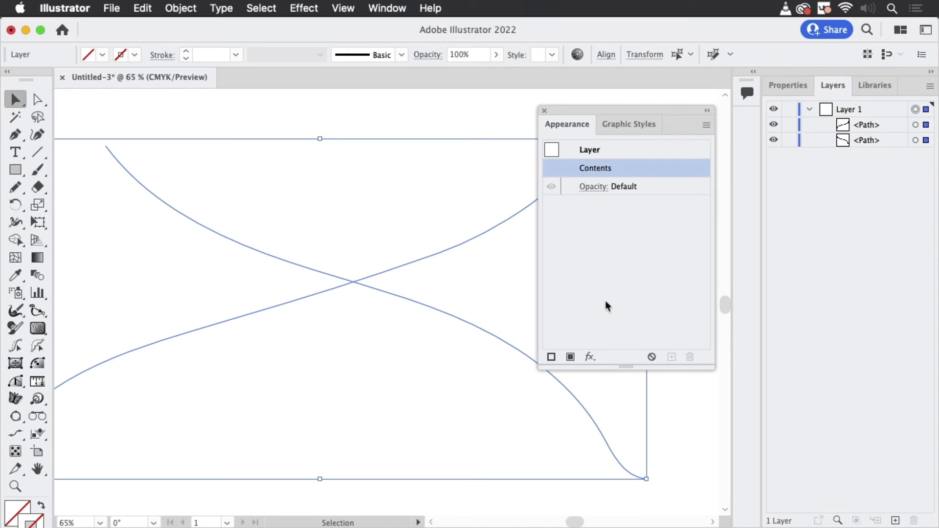
left_click(551, 358)
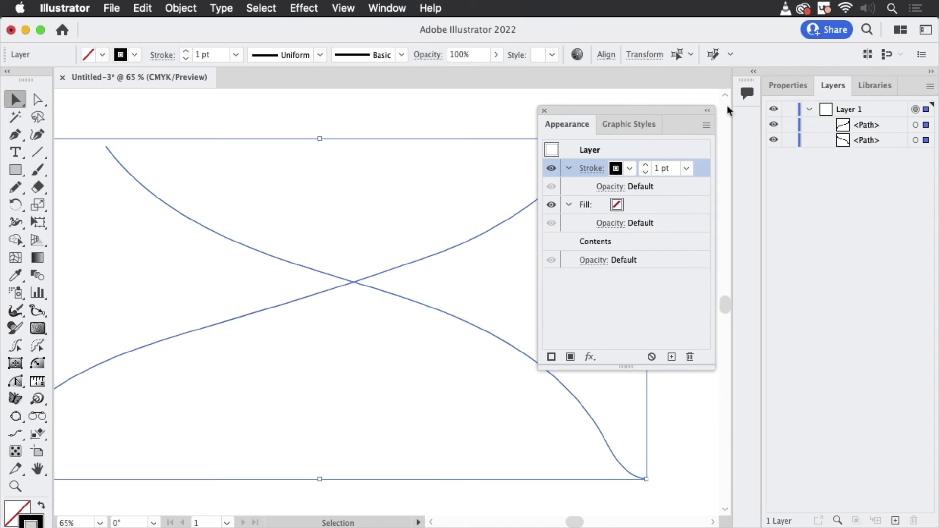
- Apply the saved yellow double-stroke graphic style to Layer 1 and review the layer's resulting appearance
left_click(637, 127)
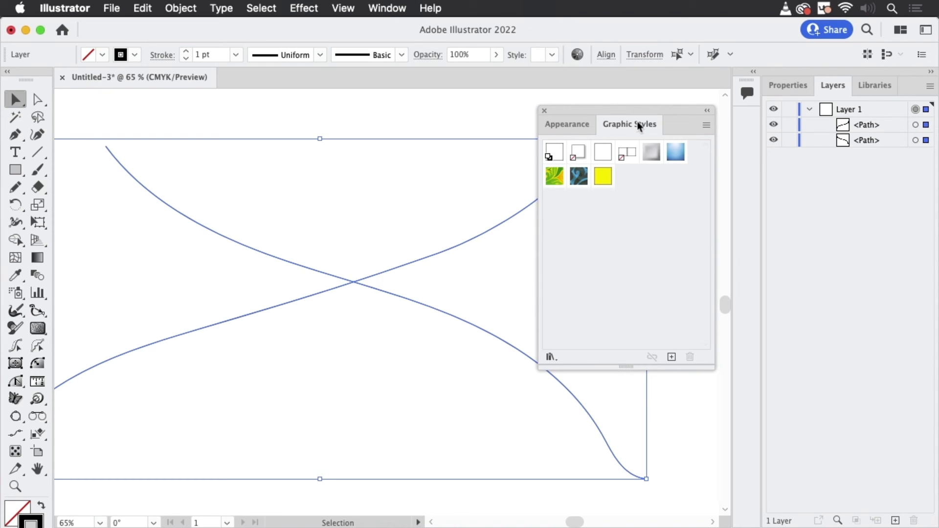
left_click(603, 176)
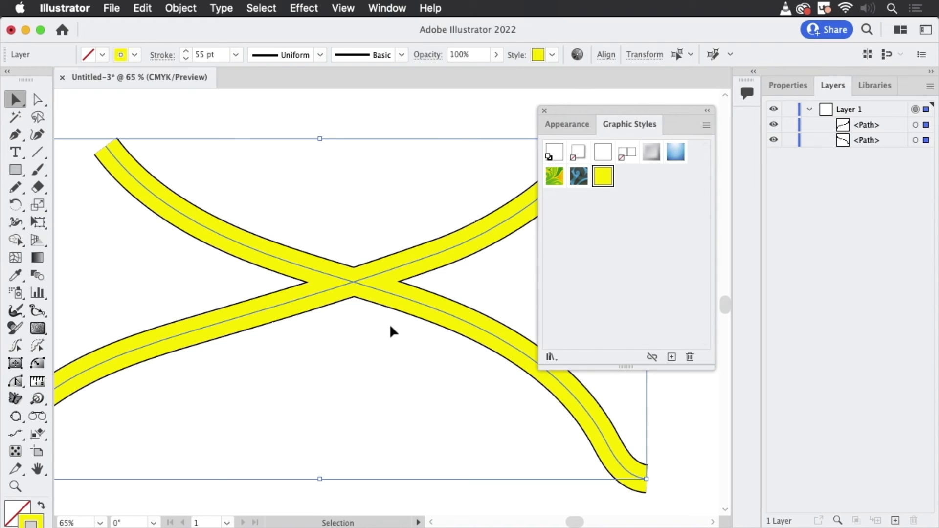
left_click(568, 126)
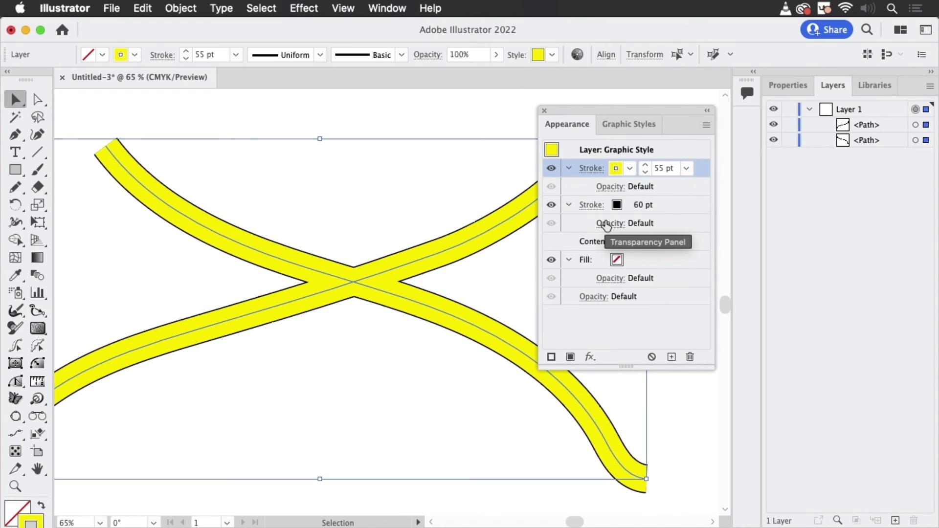
left_click_drag(632, 110, 714, 300)
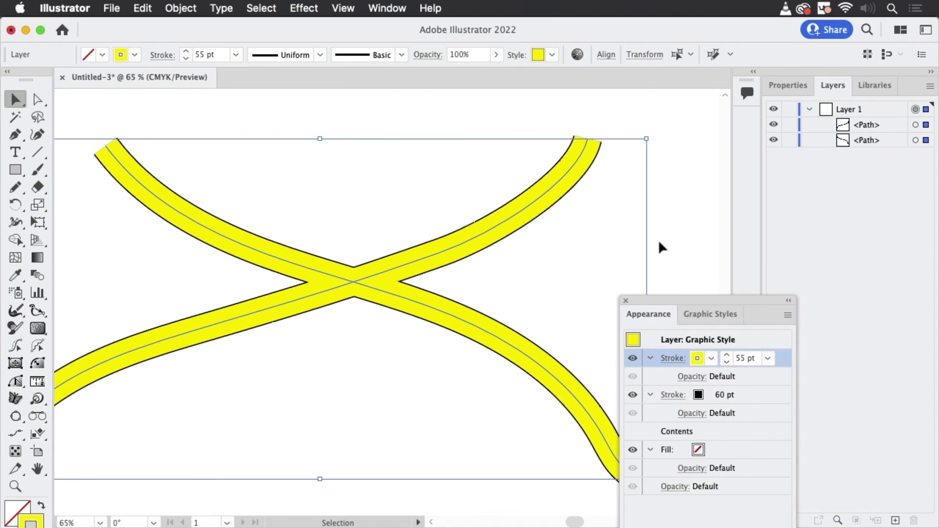
left_click(674, 235)
- With stroke and fill set to None, draw a small circle at the rising path's upper end and a larger one at the falling path's
left_click_drag(653, 165, 490, 260)
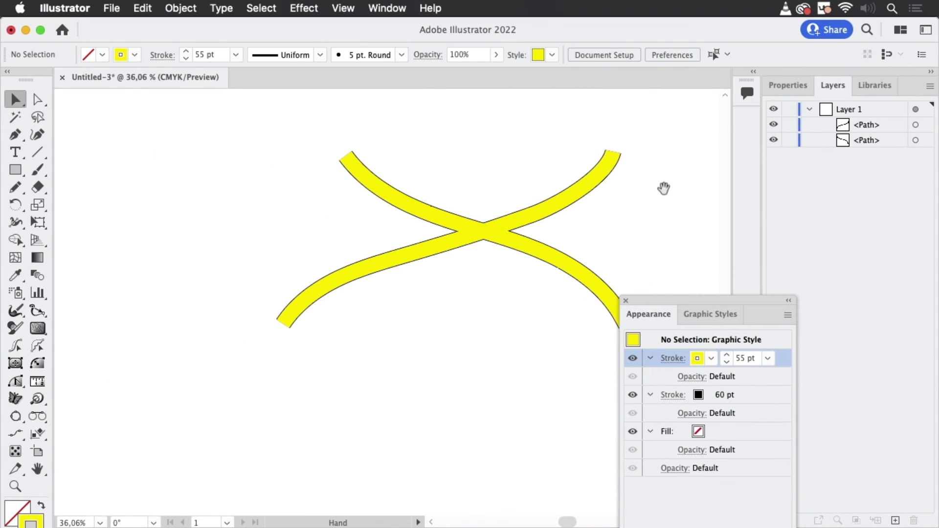
left_click_drag(651, 199, 437, 282)
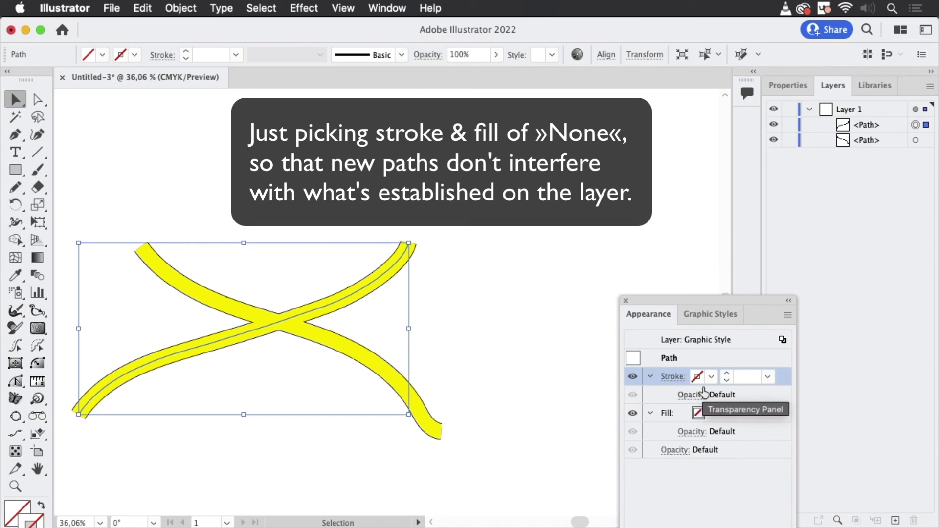
left_click(18, 170)
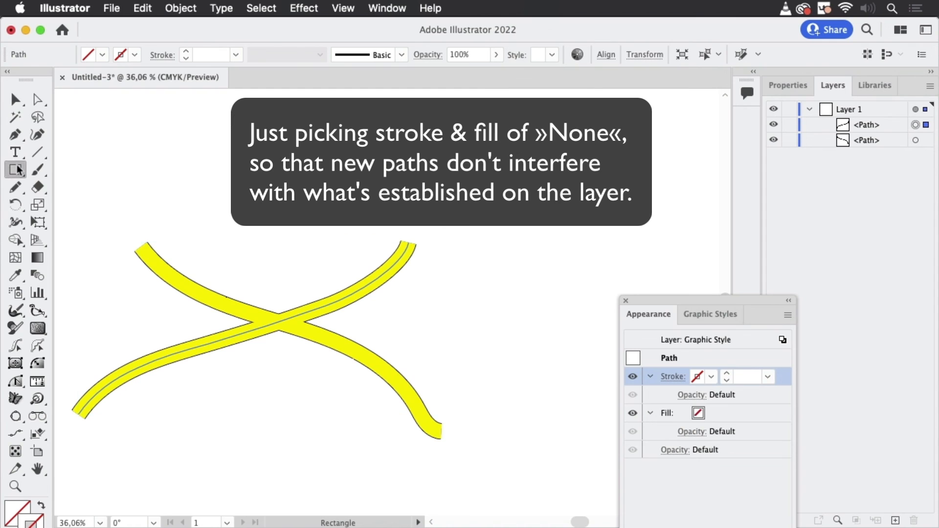
left_click_drag(17, 170, 81, 201)
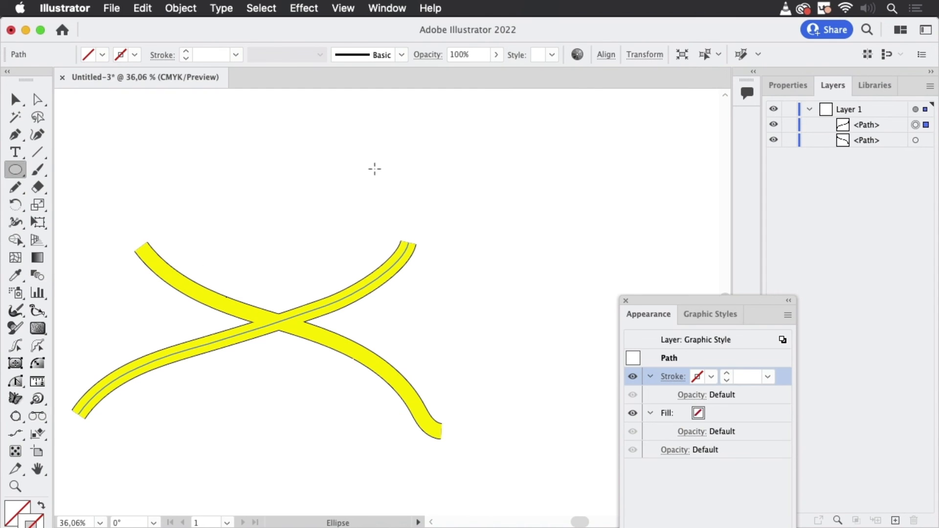
left_click_drag(375, 158, 465, 205)
left_click_drag(143, 183, 178, 132)
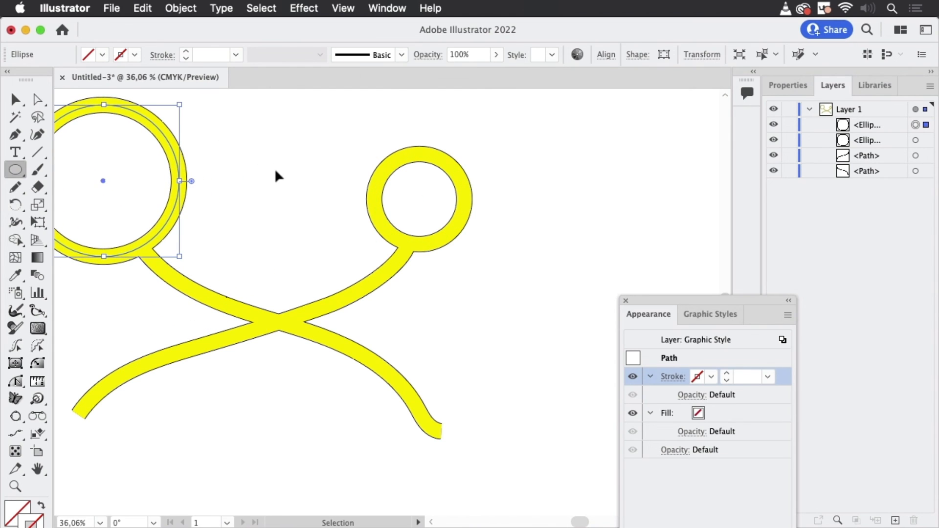
- Draw two freehand Pencil paths: one linking the large and small circles, another winding down from the small circle across the falling band
key("super+shift+a")
key("n")
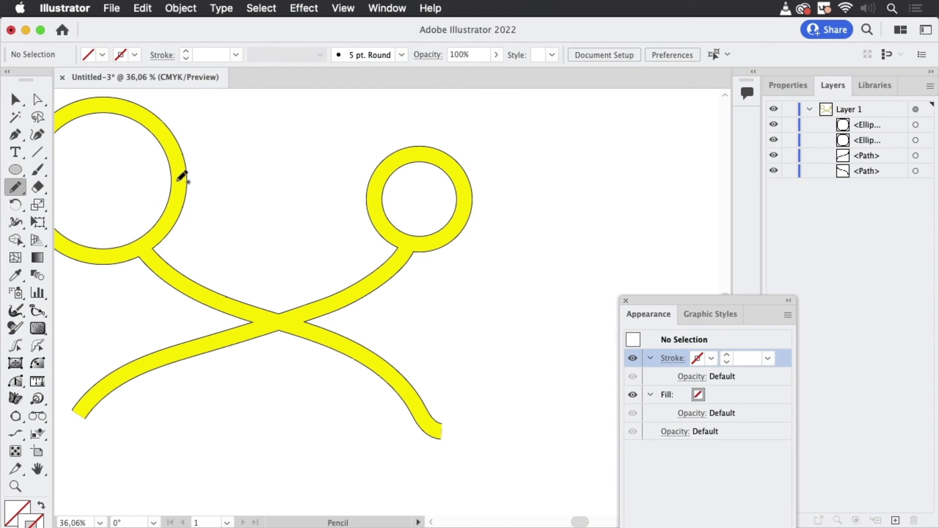
mouse_move(180, 173)
left_mouse_down()
mouse_move(282, 138)
mouse_move(298, 154)
mouse_move(310, 209)
mouse_move(378, 215)
left_mouse_up()
mouse_move(464, 224)
left_mouse_down()
mouse_move(449, 307)
mouse_move(361, 349)
mouse_move(312, 461)
left_mouse_up()
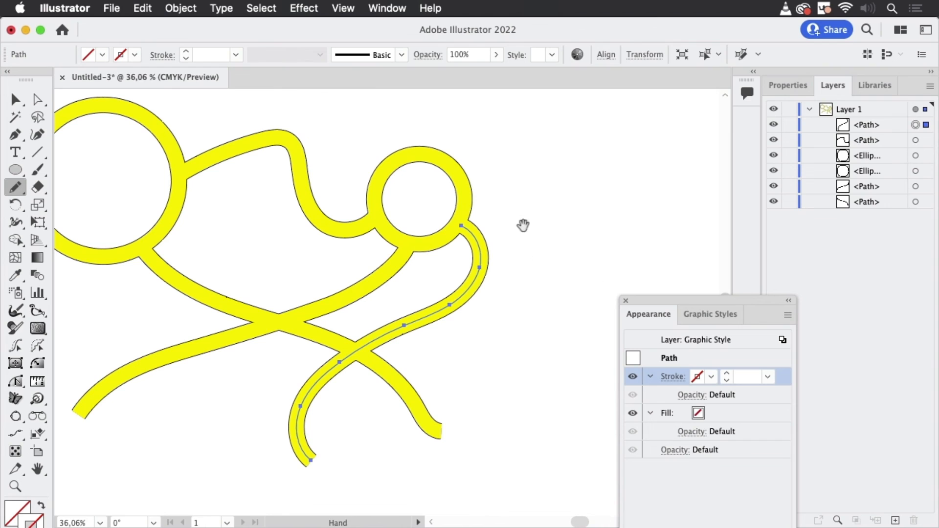
left_click_drag(604, 228, 667, 237)
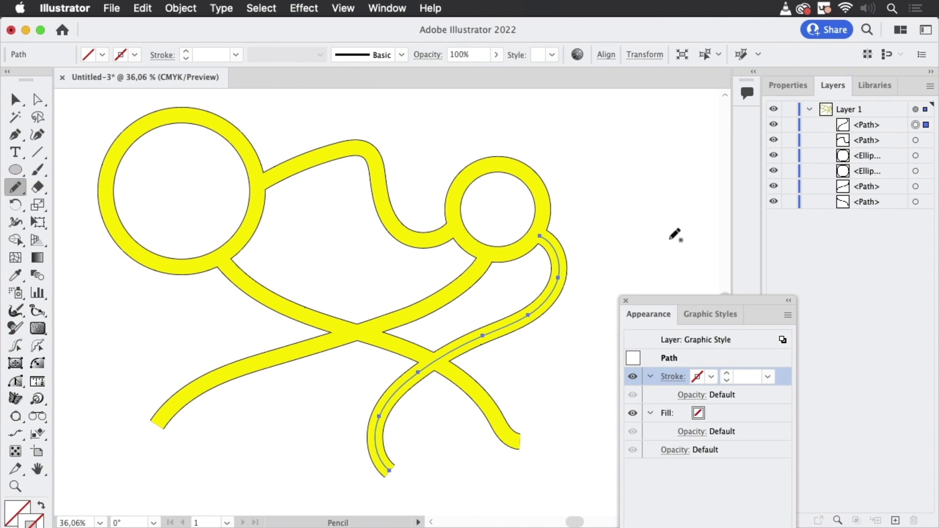